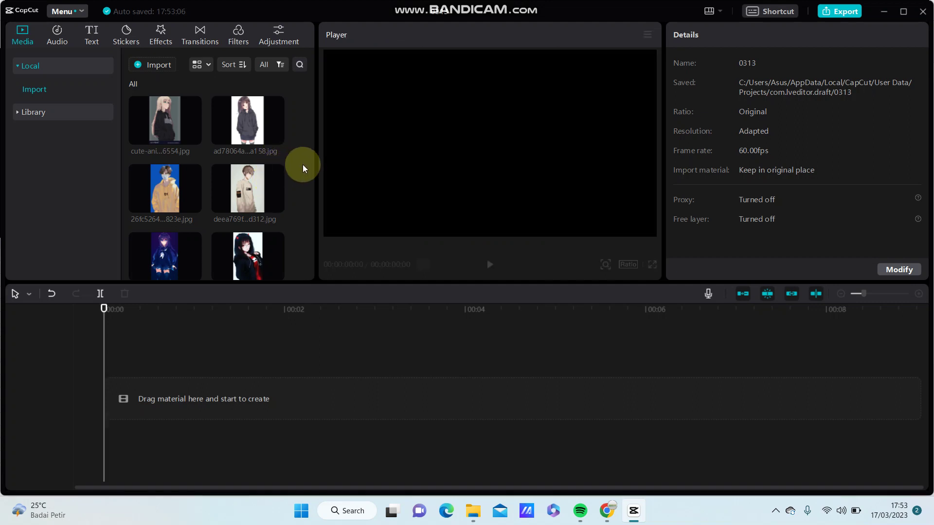
Add the blue-background masked boy image to the timeline as the first clip
click(193, 205)
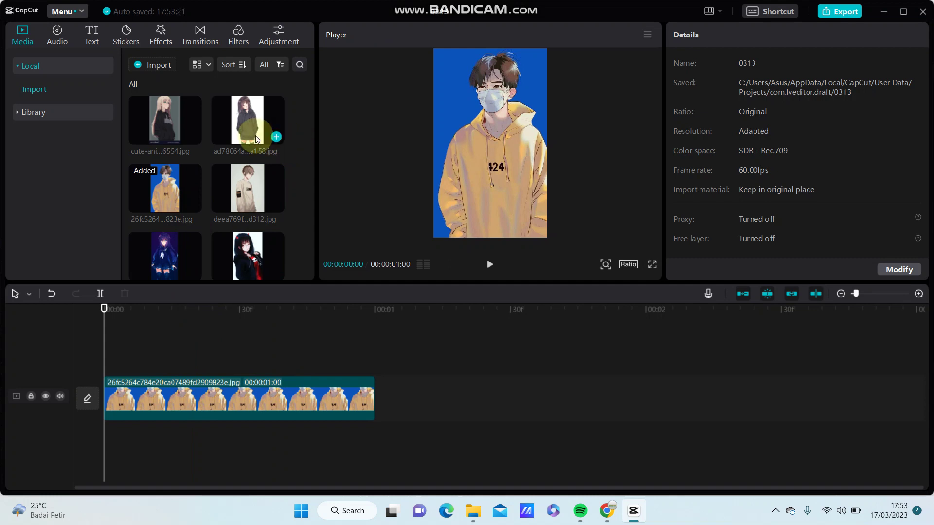
Move the hoodie girl image onto an upper track above the boy clip, removing the main-track copy
click(276, 137)
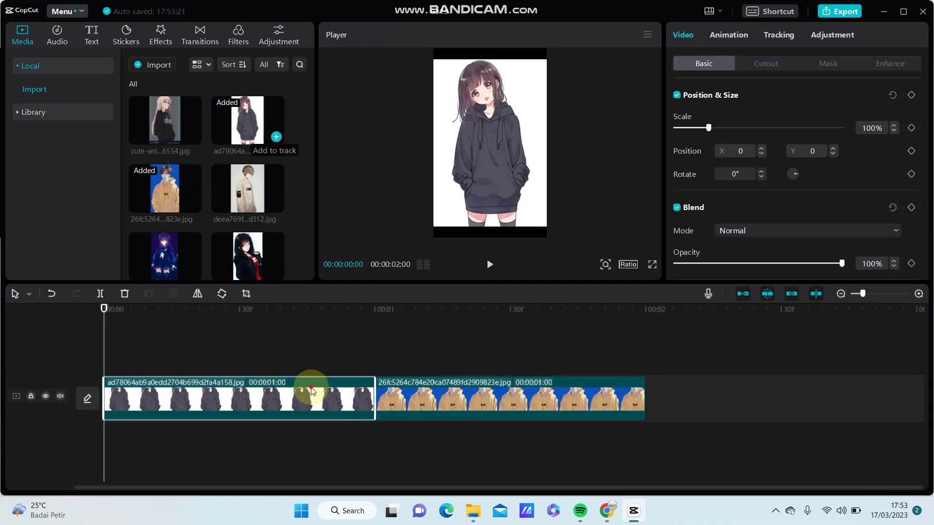
drag(311, 392, 308, 335)
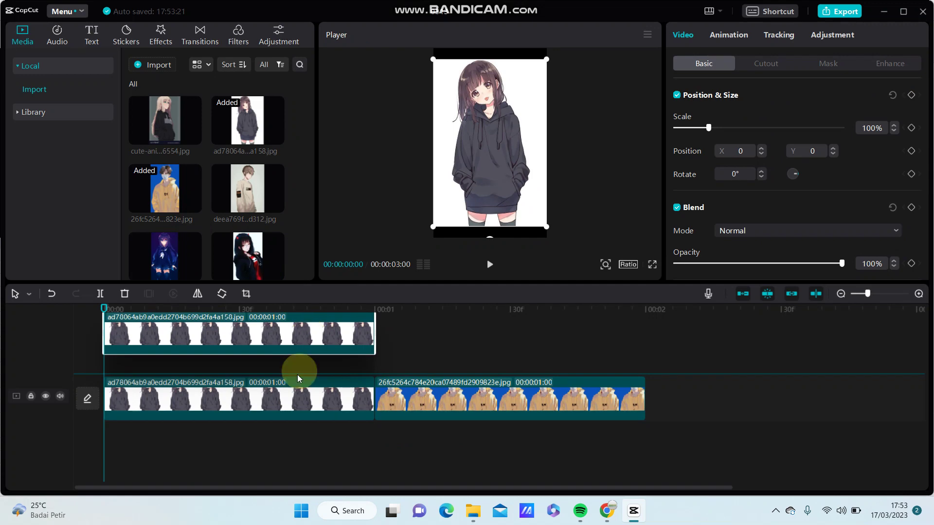
click(281, 405)
click(125, 294)
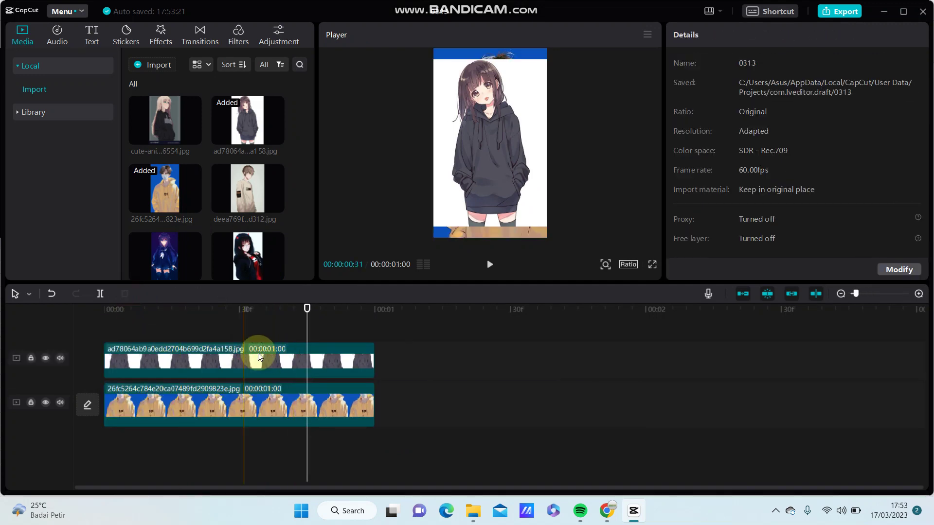
Shrink the girl overlay to 62% toward the lower left of the frame
click(263, 360)
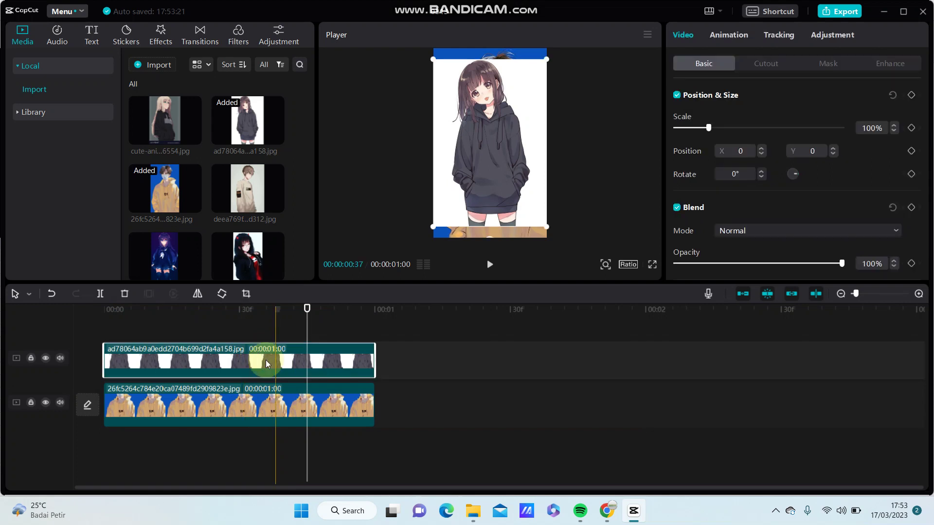
mouse_move(435, 228)
mouse_down()
mouse_move(456, 210)
mouse_move(473, 165)
mouse_move(494, 177)
mouse_move(464, 187)
mouse_up()
click(354, 369)
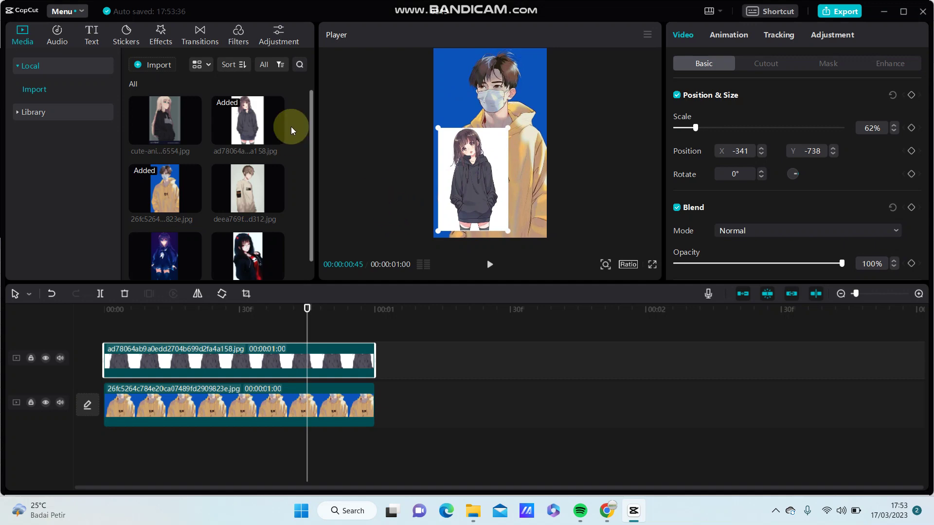
Add the red floating-hearts sticker from the Stickers collection onto its own track
click(126, 37)
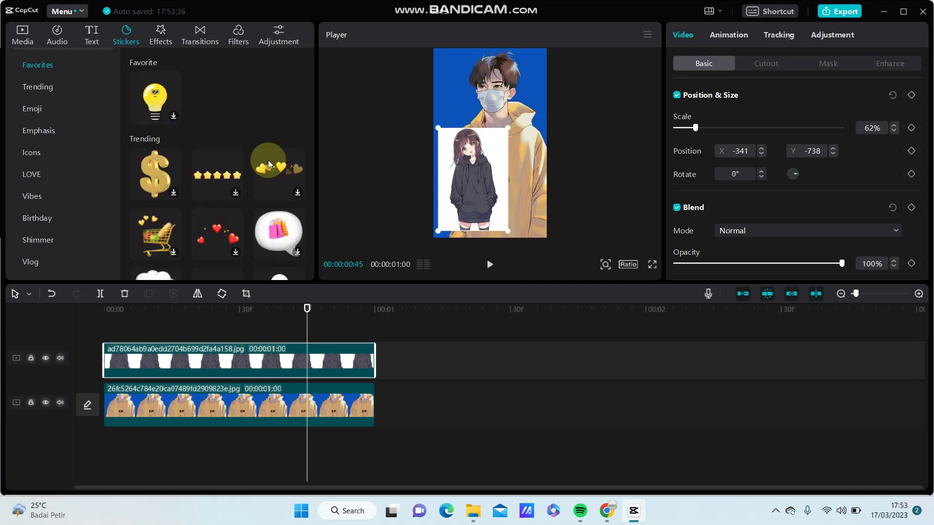
mouse_move(217, 232)
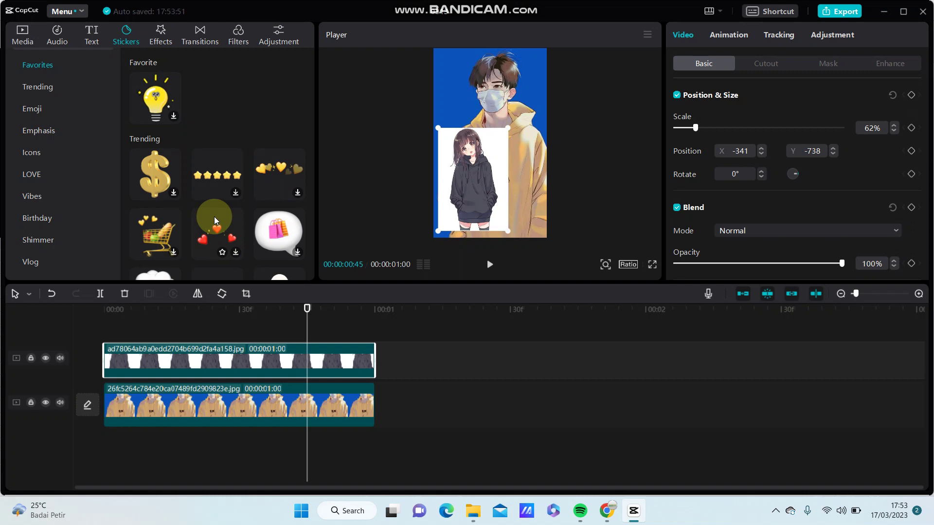
scroll(214, 217, down, 3)
click(230, 132)
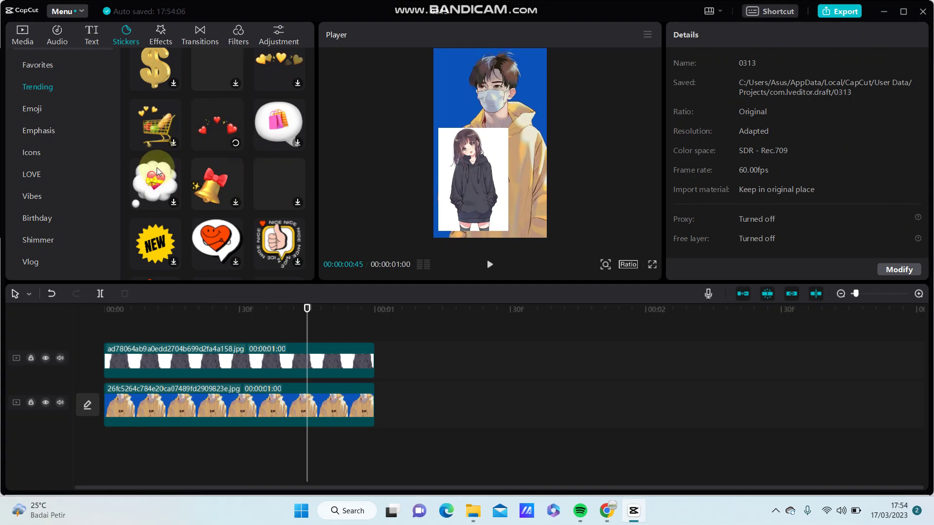
scroll(157, 167, up, 2)
scroll(196, 151, down, 2)
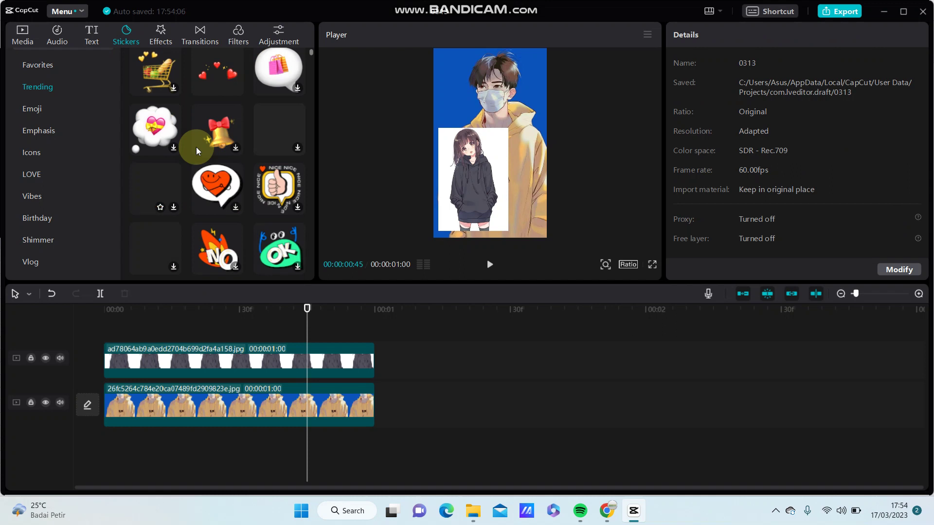
click(197, 147)
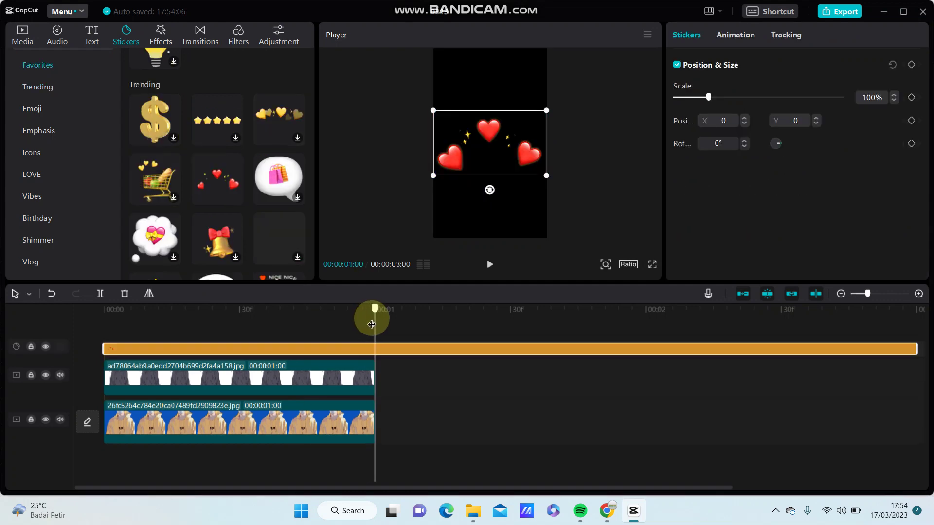
Trim the hearts sticker to the one-second length of the image clips
click(101, 293)
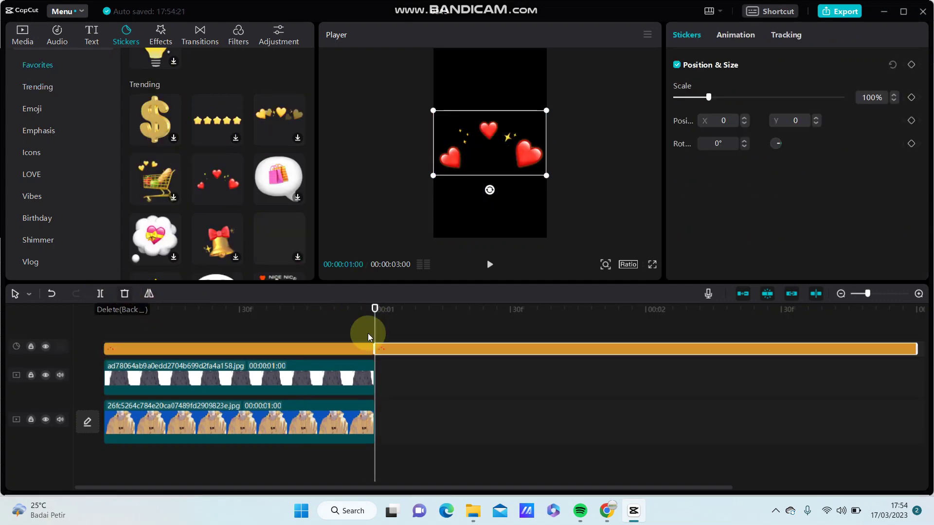
key(BackSpace)
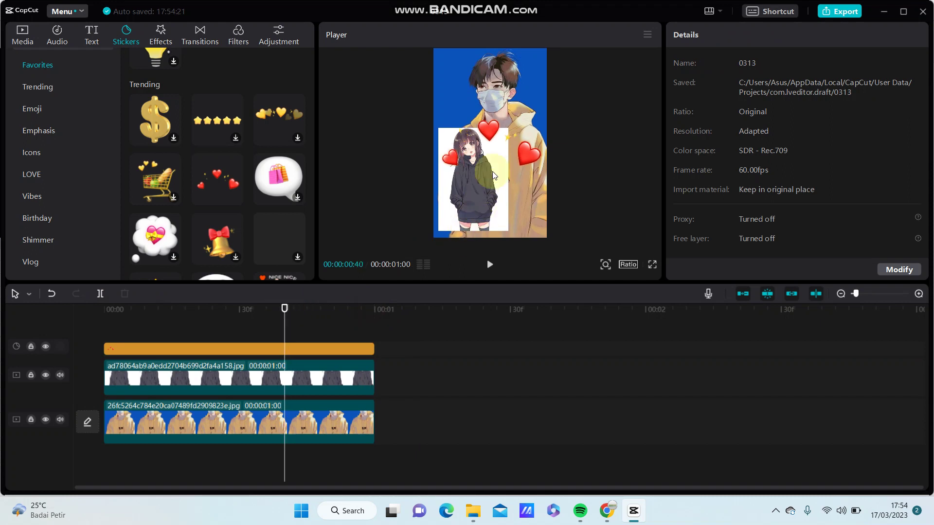
Scale the hearts sticker to 36% over the girl's head and select it with the overlay clip
click(289, 351)
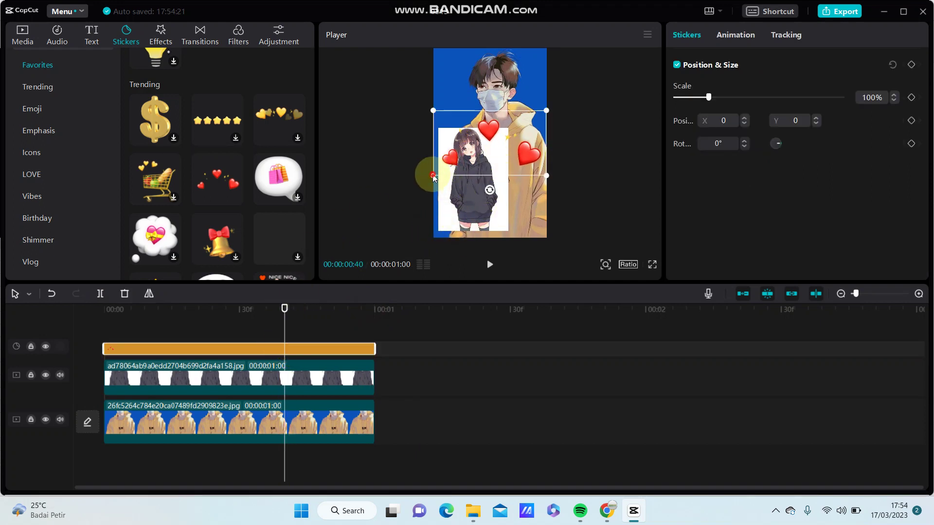
mouse_move(434, 176)
mouse_down()
mouse_move(482, 148)
mouse_move(468, 159)
mouse_up()
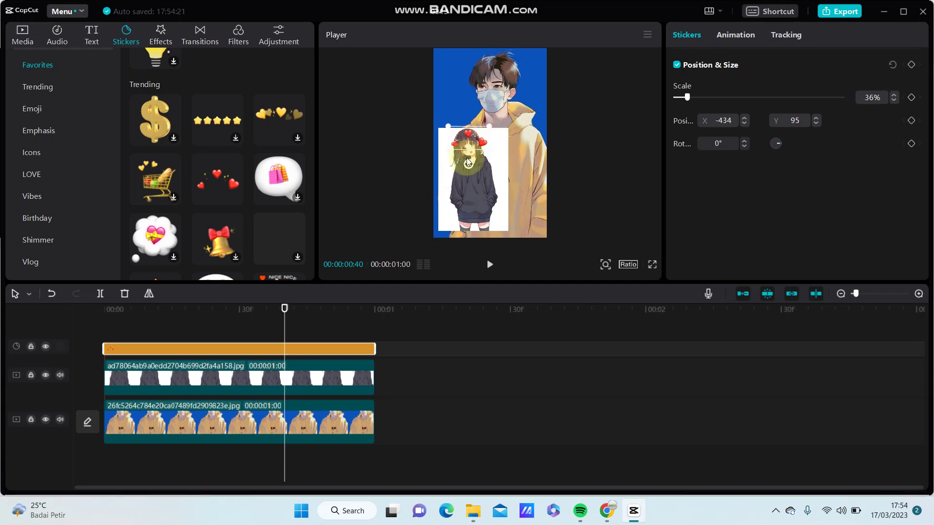
click(462, 176)
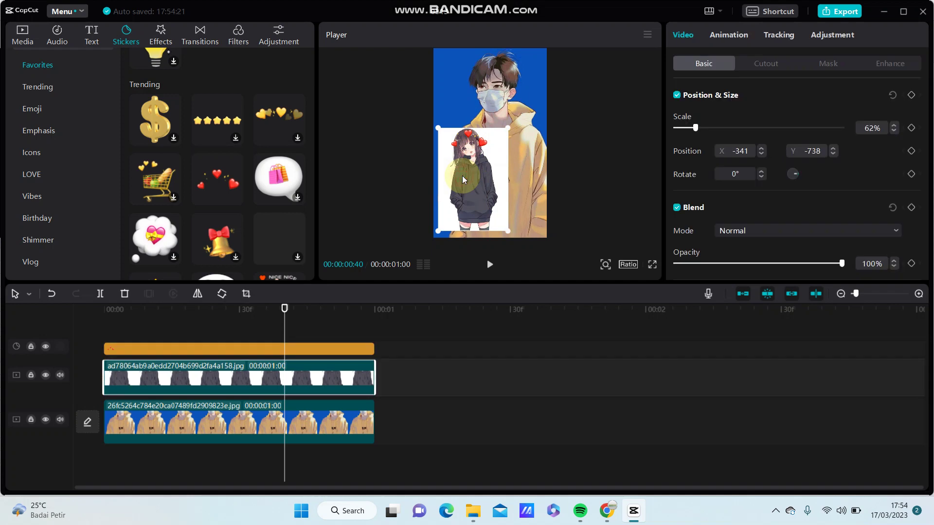
click(252, 348)
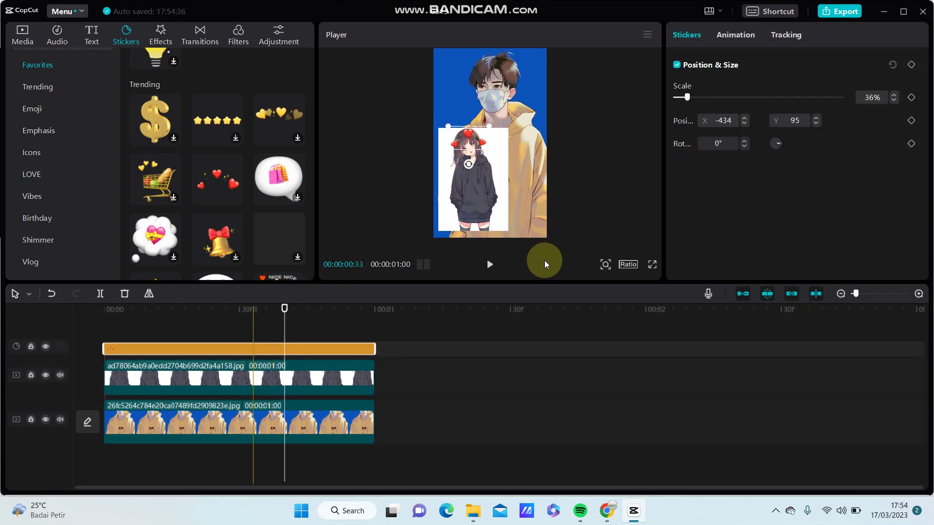
click(378, 374)
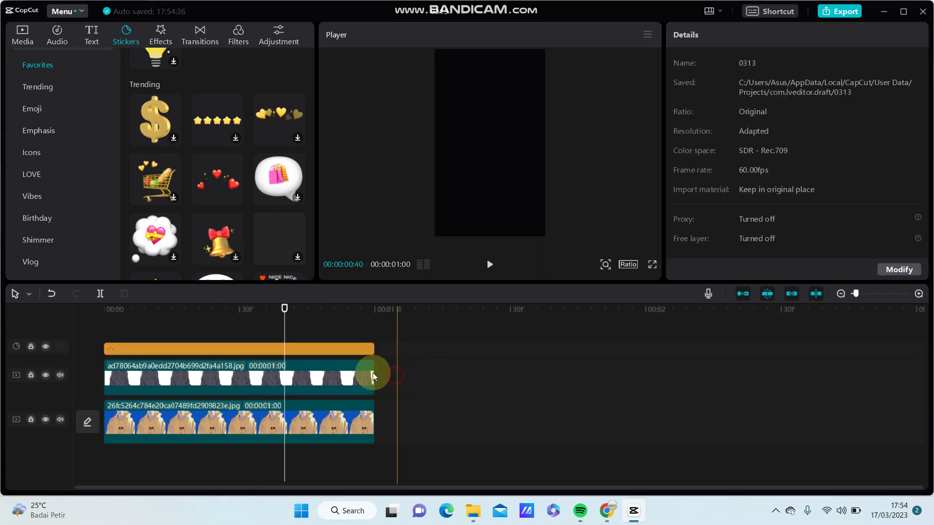
click(329, 372)
Create a compound clip from the hearts sticker and girl overlay above the boy image
ctrl+click(271, 347)
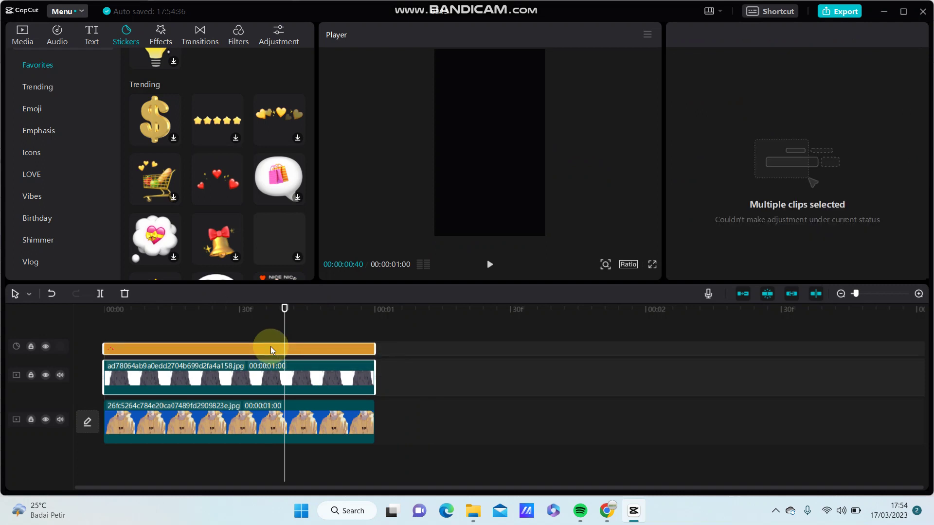
right_click(269, 343)
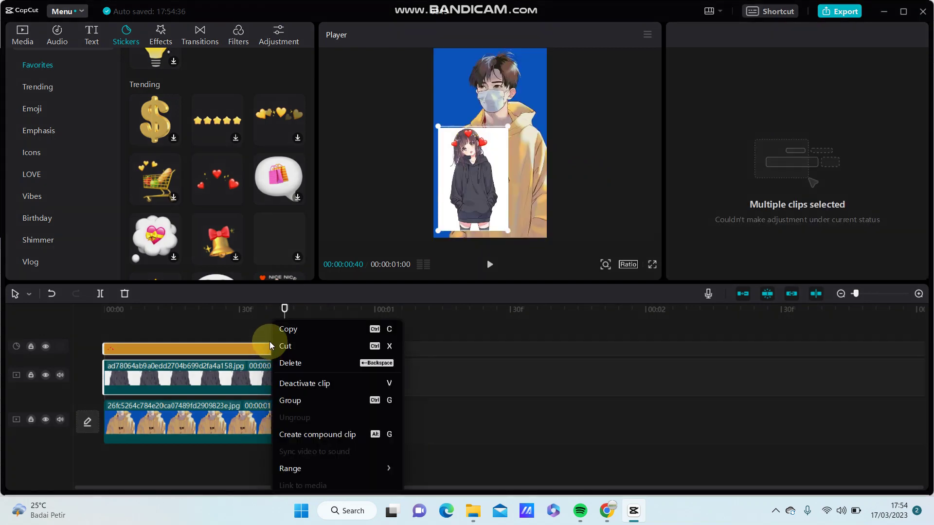
click(295, 435)
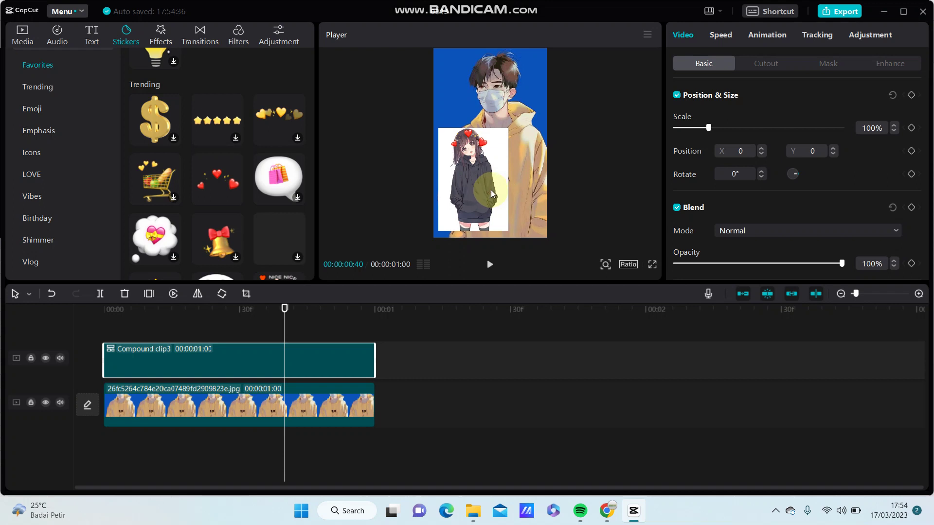
Nudge the girl-and-hearts compound clip right to Position X 73
mouse_move(490, 189)
mouse_down()
mouse_move(496, 174)
mouse_move(514, 182)
mouse_move(488, 191)
mouse_up()
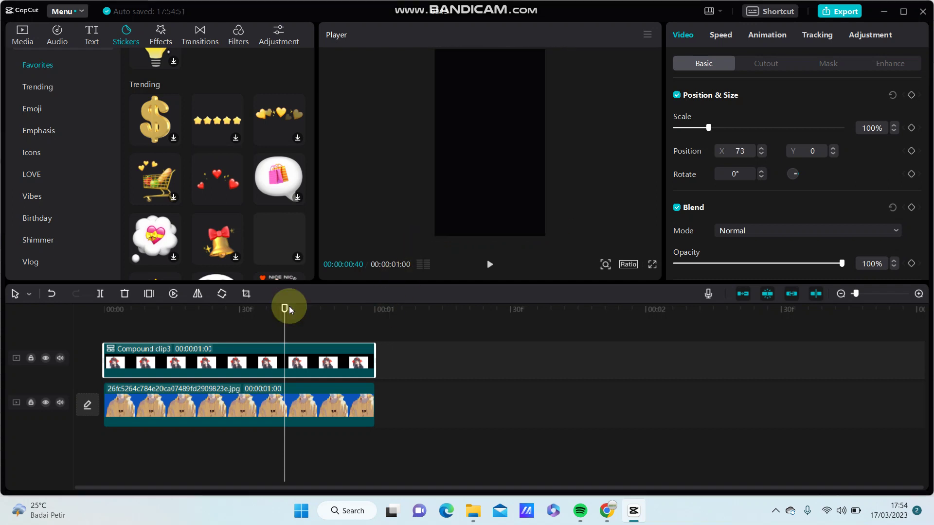